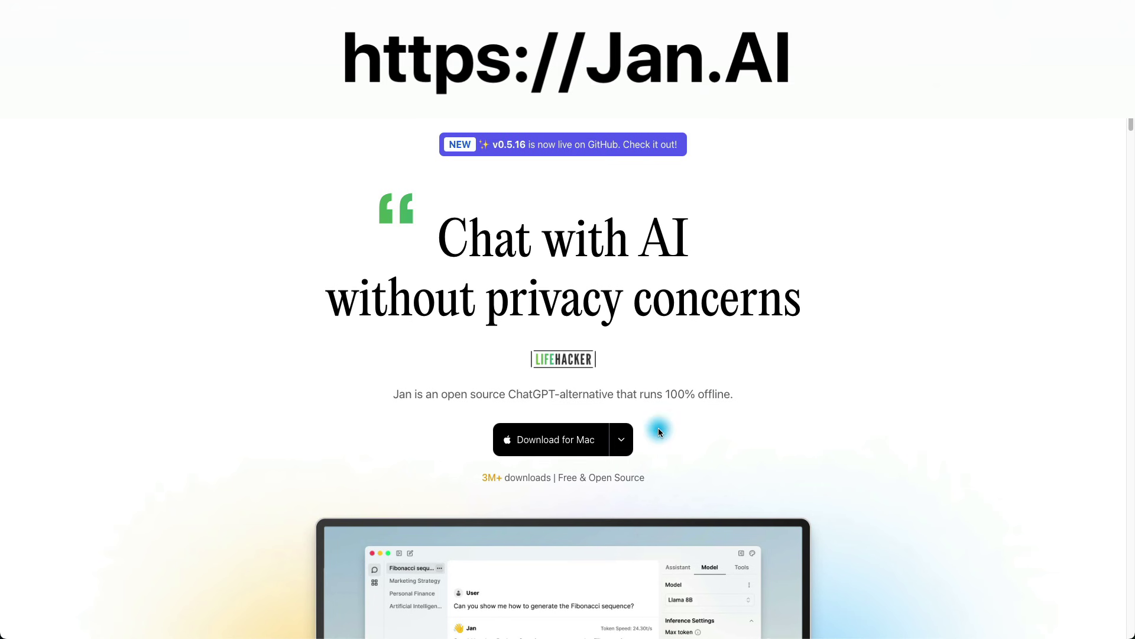
# Download the Jan 0.5.16 Mac universal installer from the website's Download menu
pyautogui.click(628, 439)
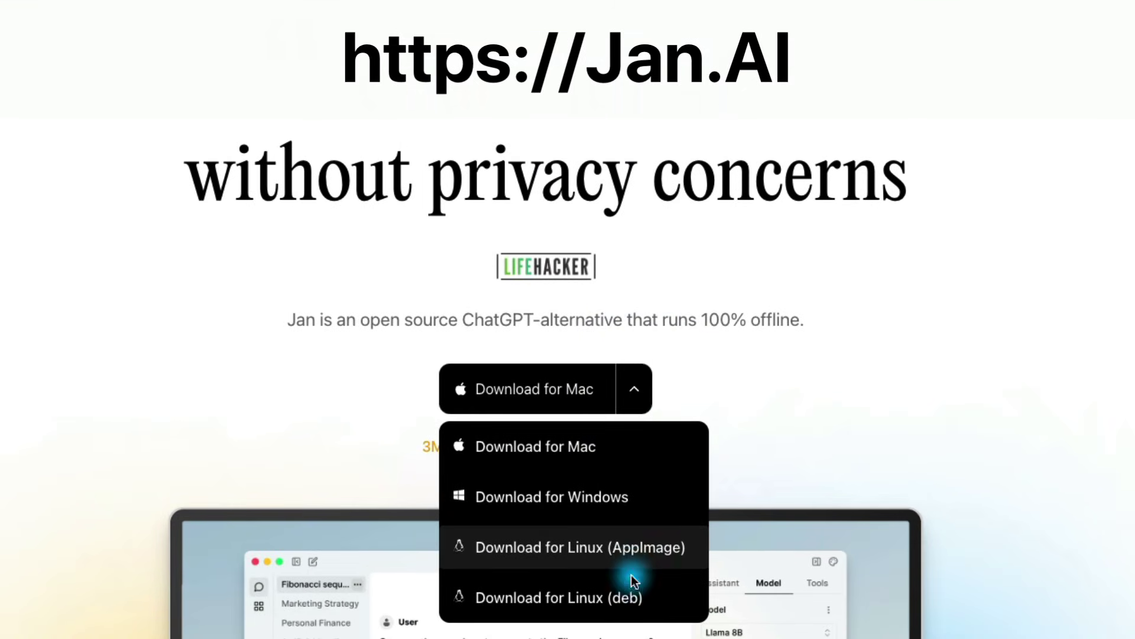
pyautogui.click(628, 446)
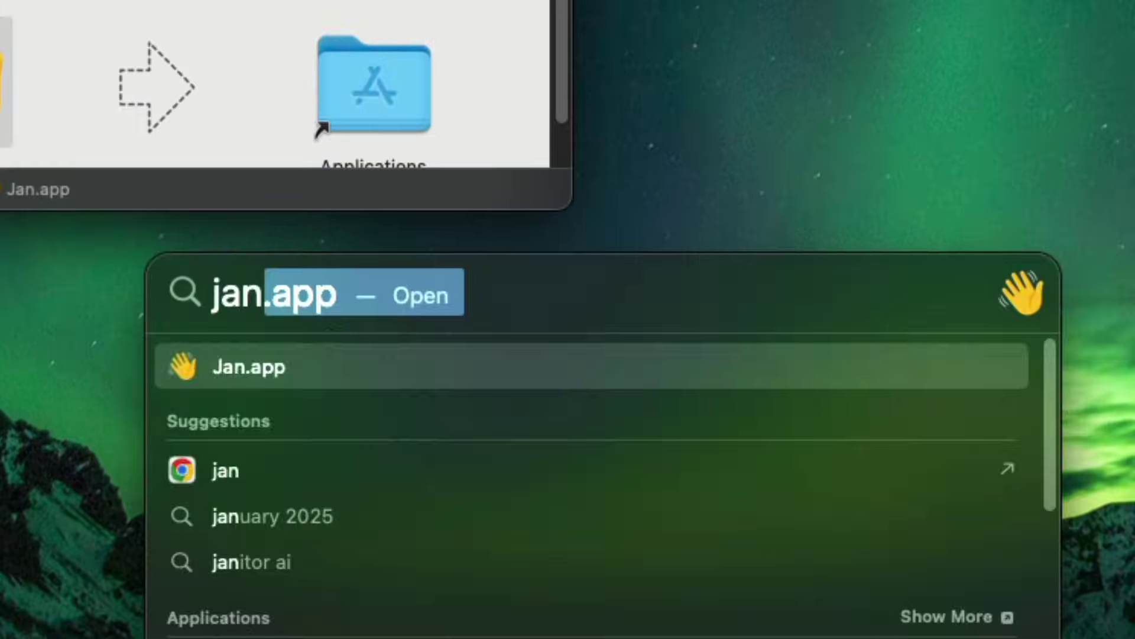
# Launch Jan.app from Spotlight to reach its model picker
pyautogui.press('Return')
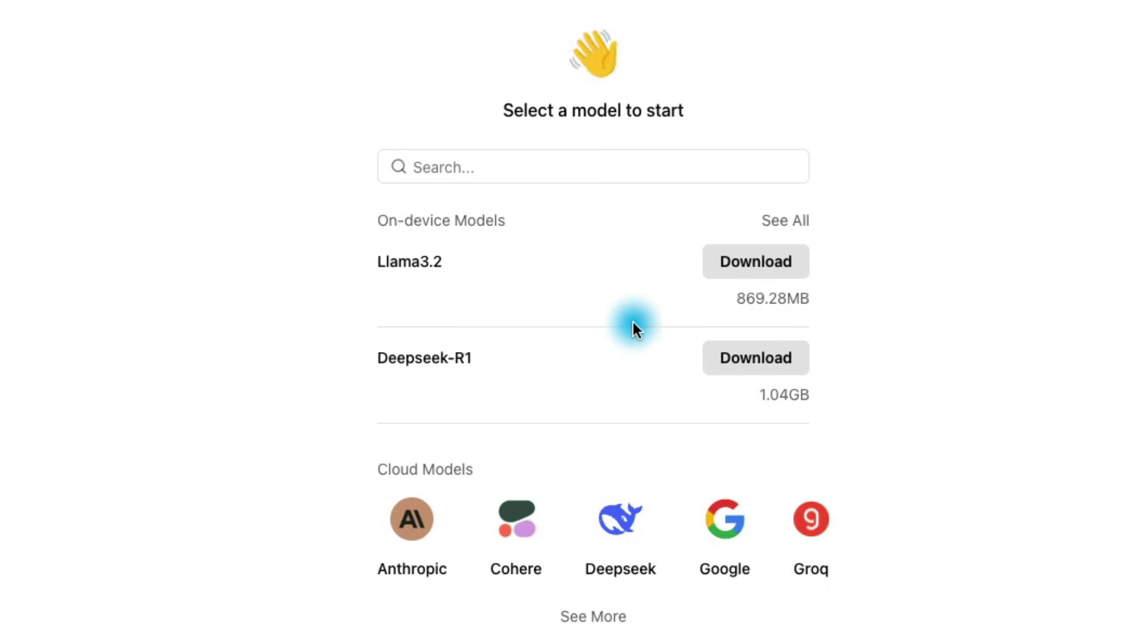
# Search the model list for 'gemma' to get gemma2:2b, then clear the search
pyautogui.click(626, 167)
pyautogui.write('llama')
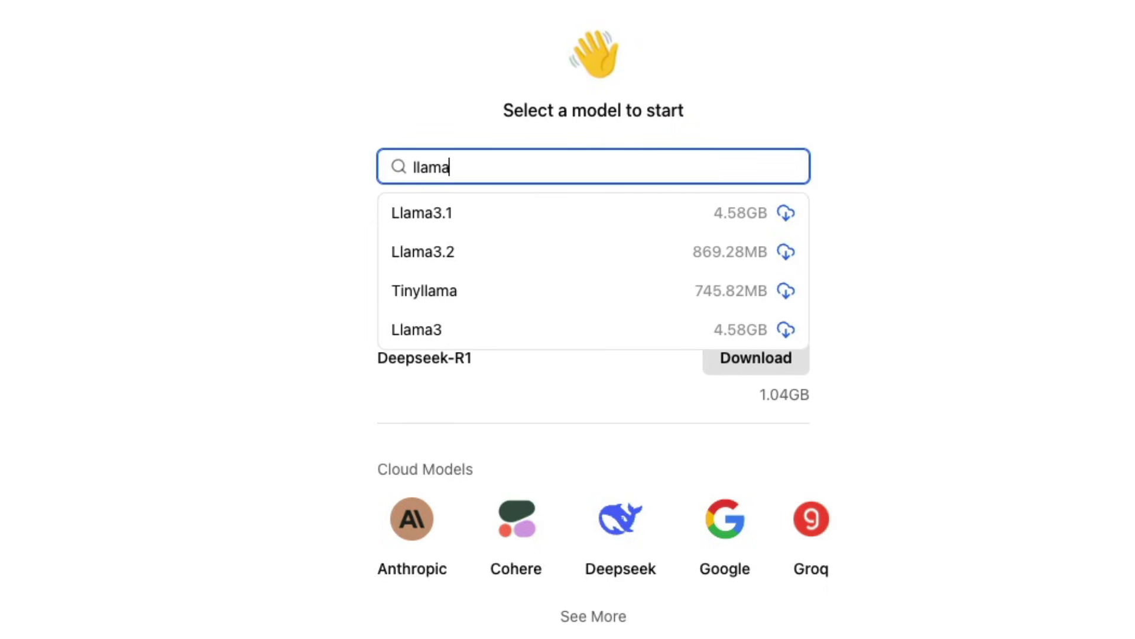
pyautogui.press('BackSpace')
pyautogui.press('BackSpace')
pyautogui.press('BackSpace')
pyautogui.press('BackSpace')
pyautogui.write('gemma')
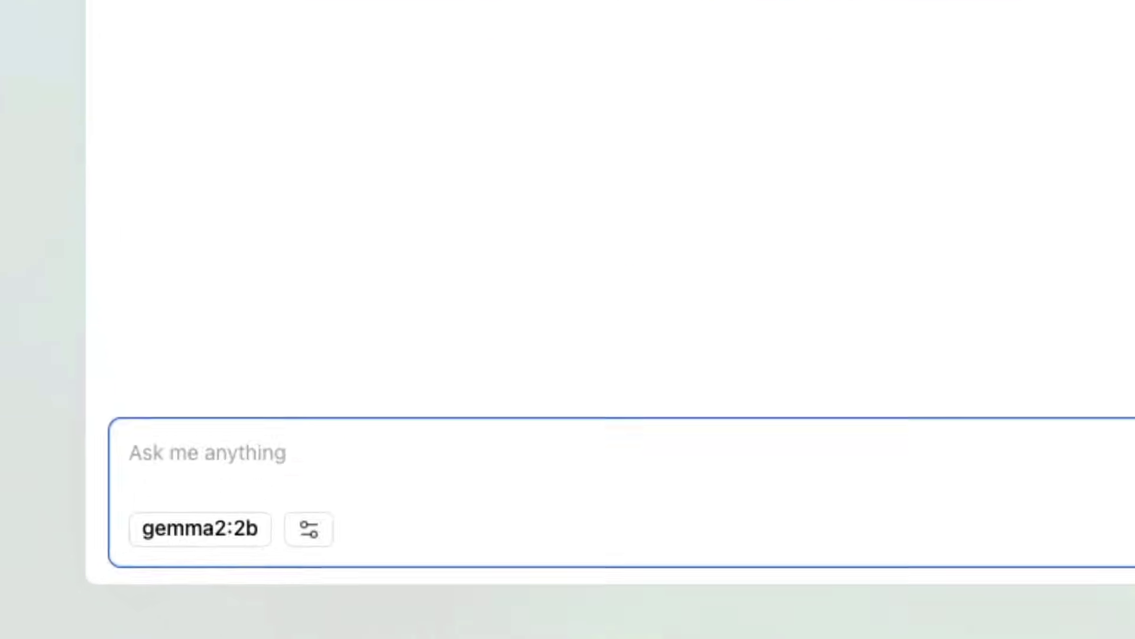
pyautogui.write('hel')
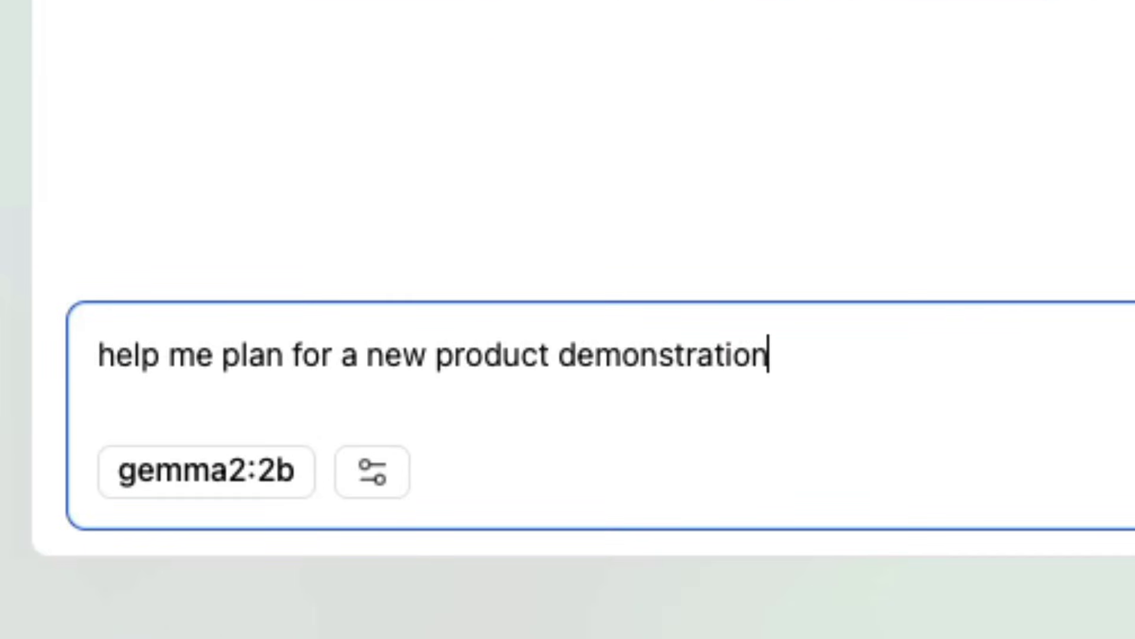
pyautogui.write('just give me a general plan without that extra i')
# Send the product demonstration prompt, then a follow-up asking for a general plan
pyautogui.press('Return')
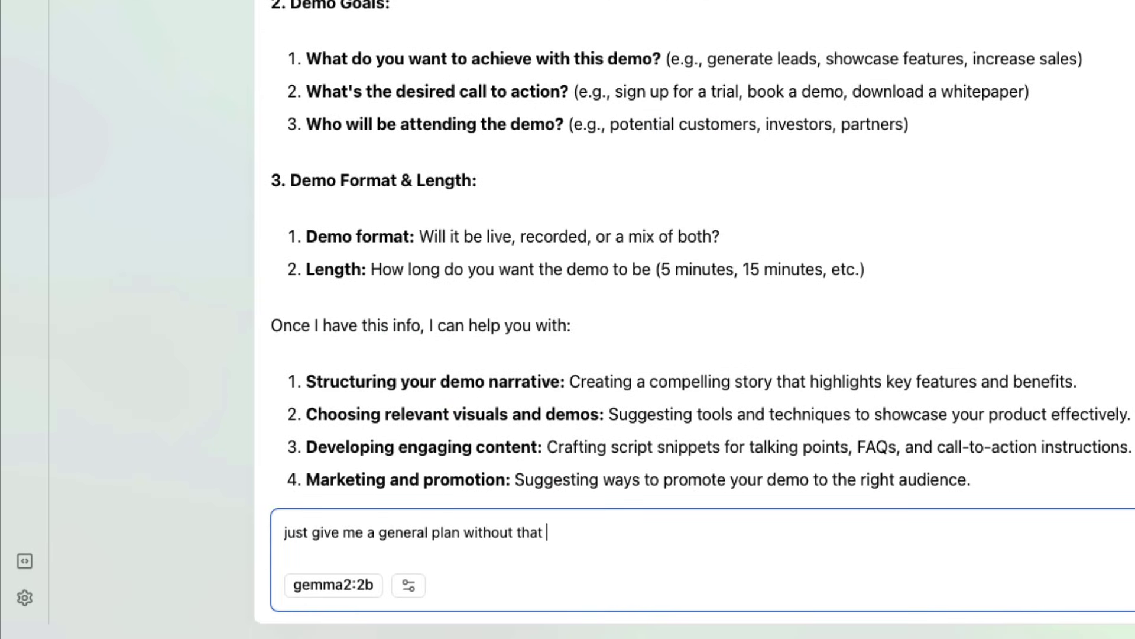
pyautogui.write('nfo')
pyautogui.press('Return')
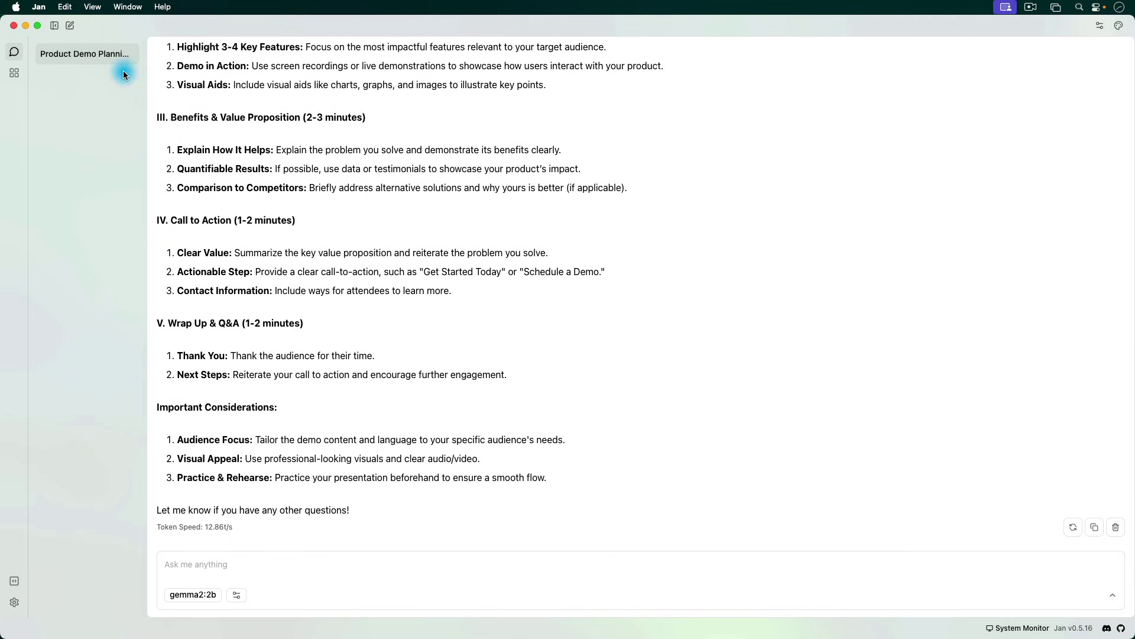
# Clear all messages from the Product Demo Planning thread
pyautogui.click(129, 54)
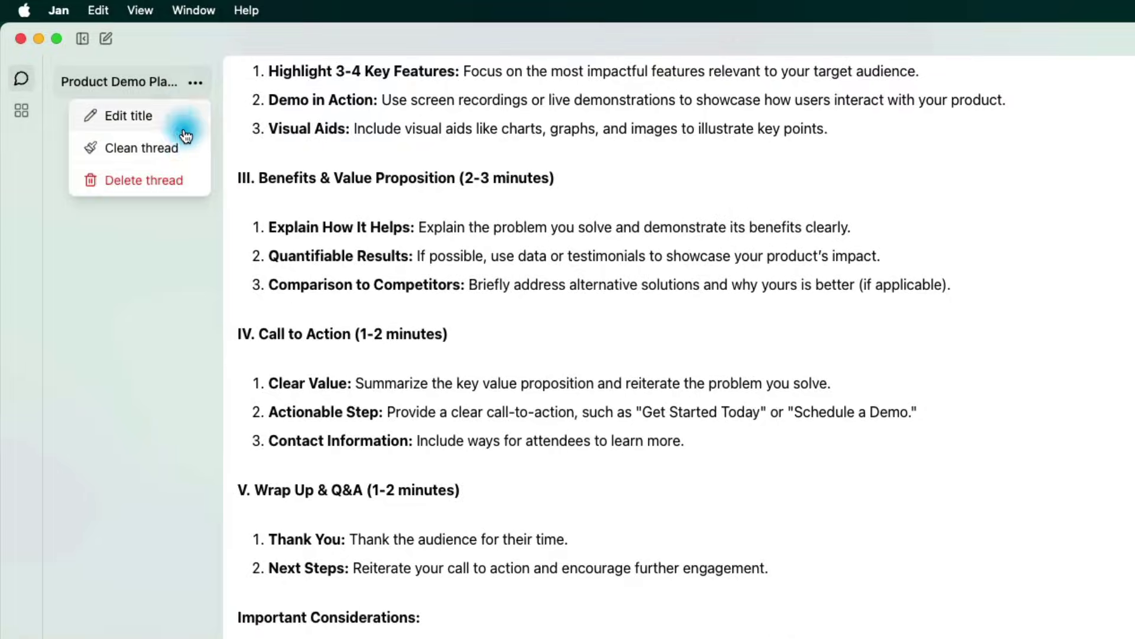
pyautogui.click(188, 152)
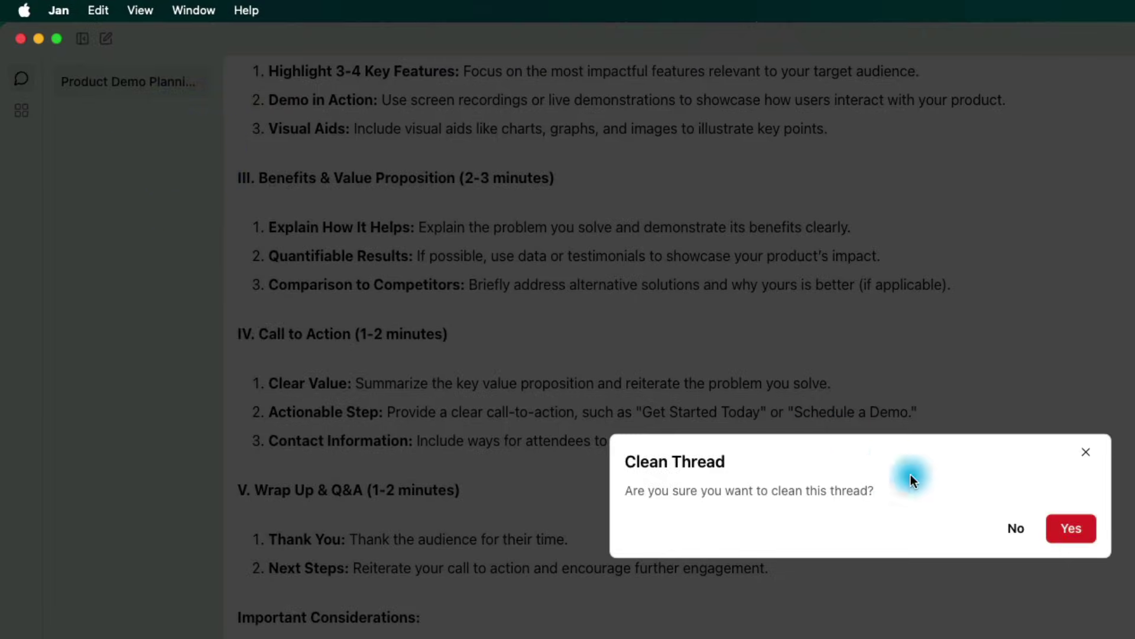
pyautogui.click(1065, 529)
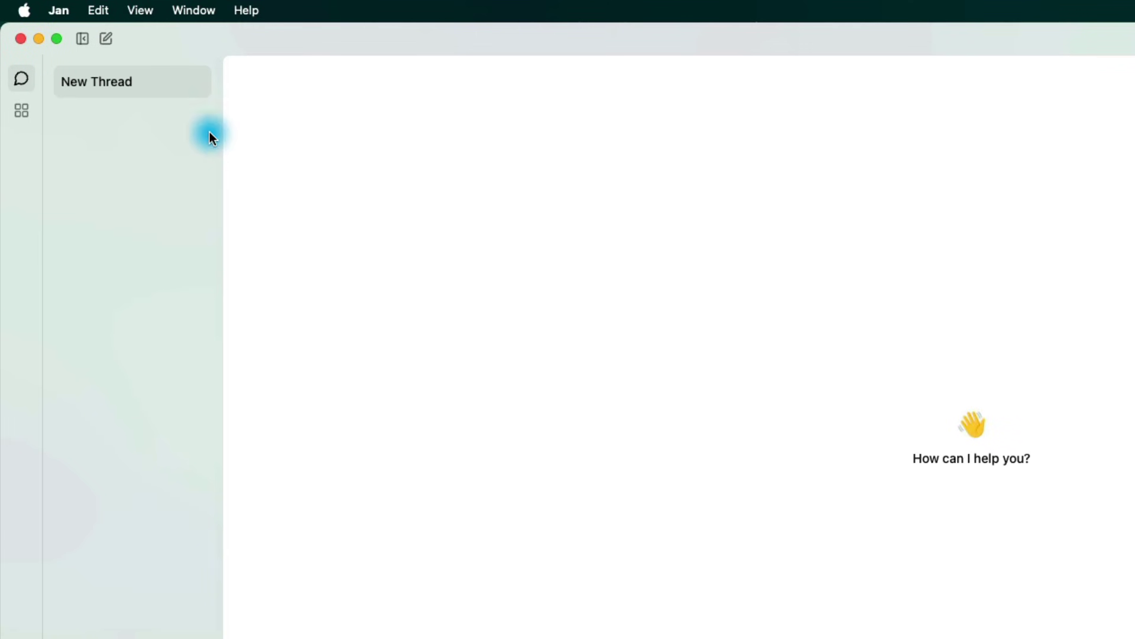
# Delete the emptied Product Demo Planning thread
pyautogui.click(195, 83)
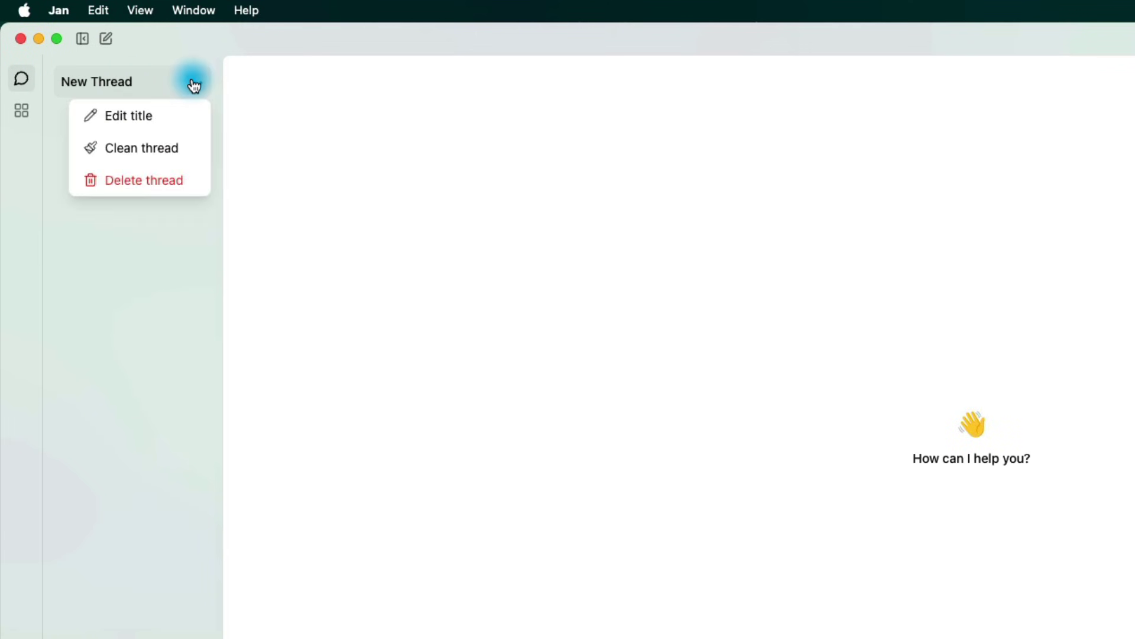
pyautogui.click(195, 181)
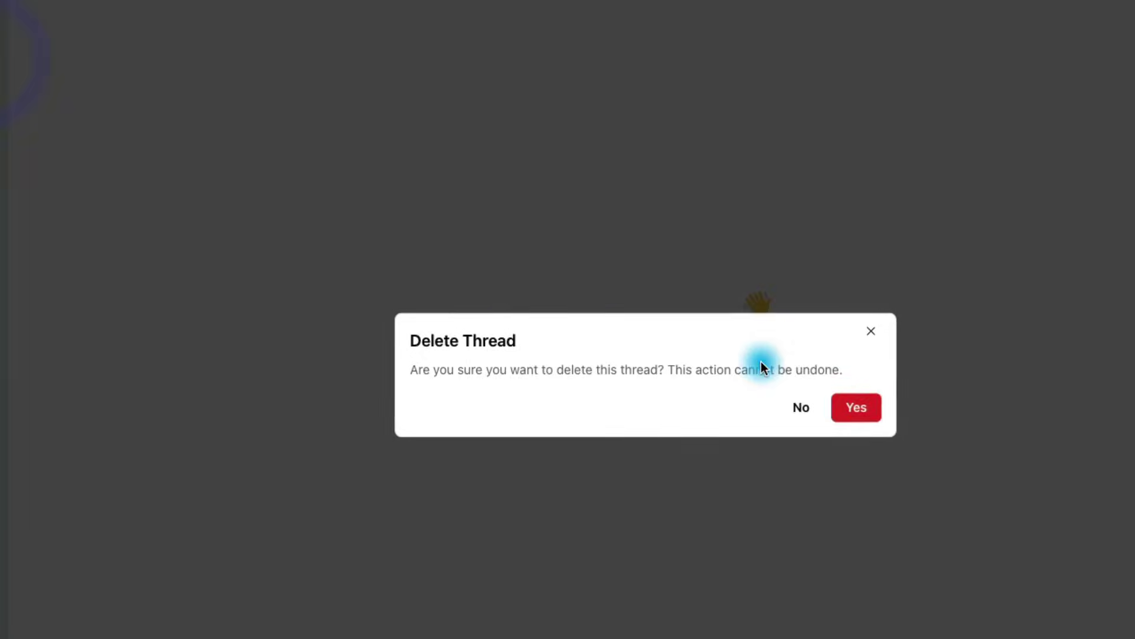
pyautogui.click(1070, 527)
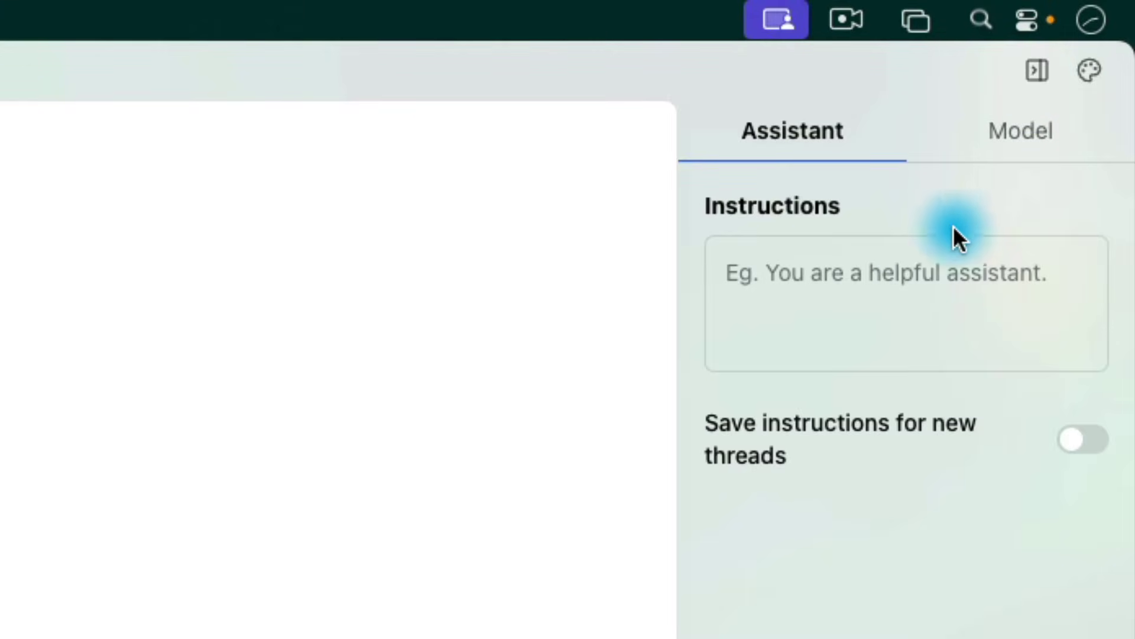
# Enter 'you are a master coder. always.' as instructions and enable 'Save instructions for new threads'
pyautogui.click(943, 279)
pyautogui.write('you are a master coder. always.')
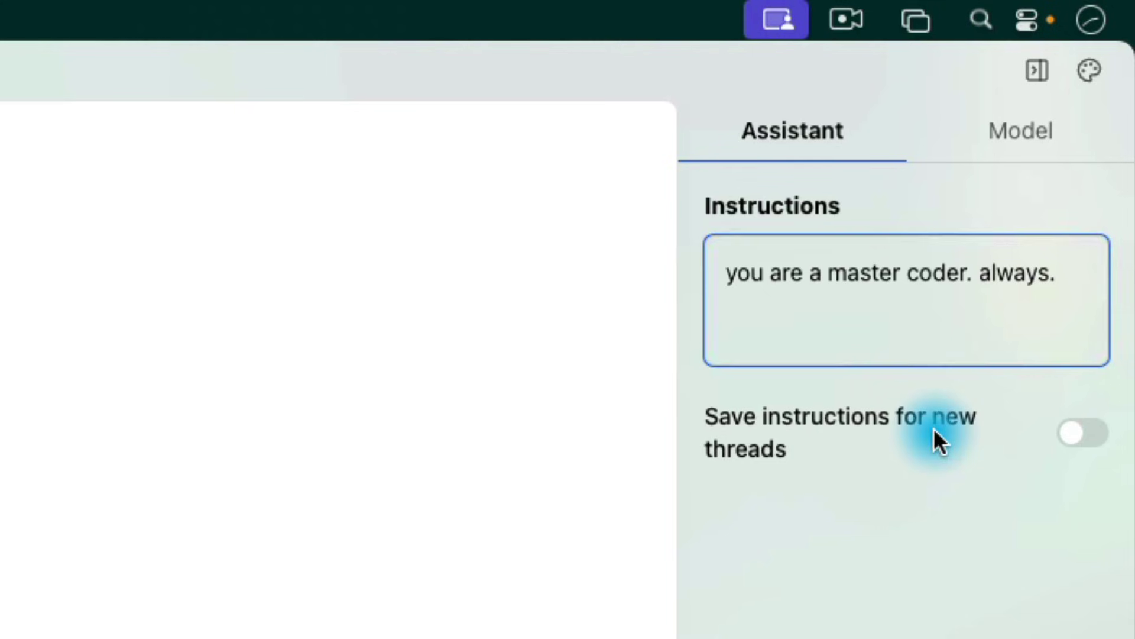
pyautogui.click(1087, 434)
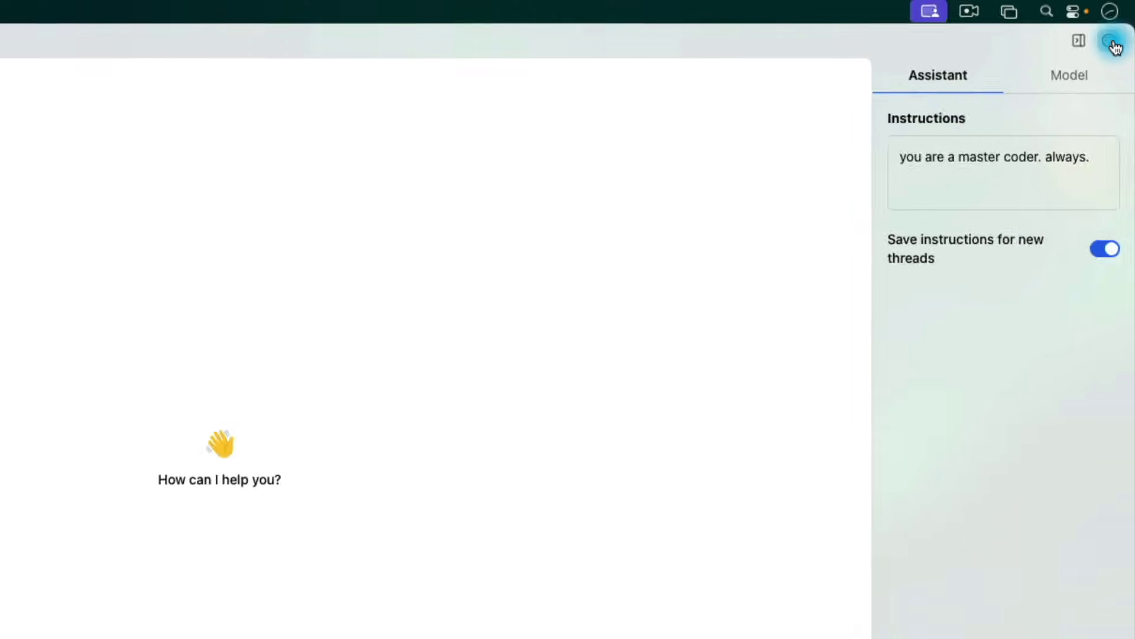
# Switch on the Experimental Mode toggle under Settings > Advanced Settings
pyautogui.click(1122, 28)
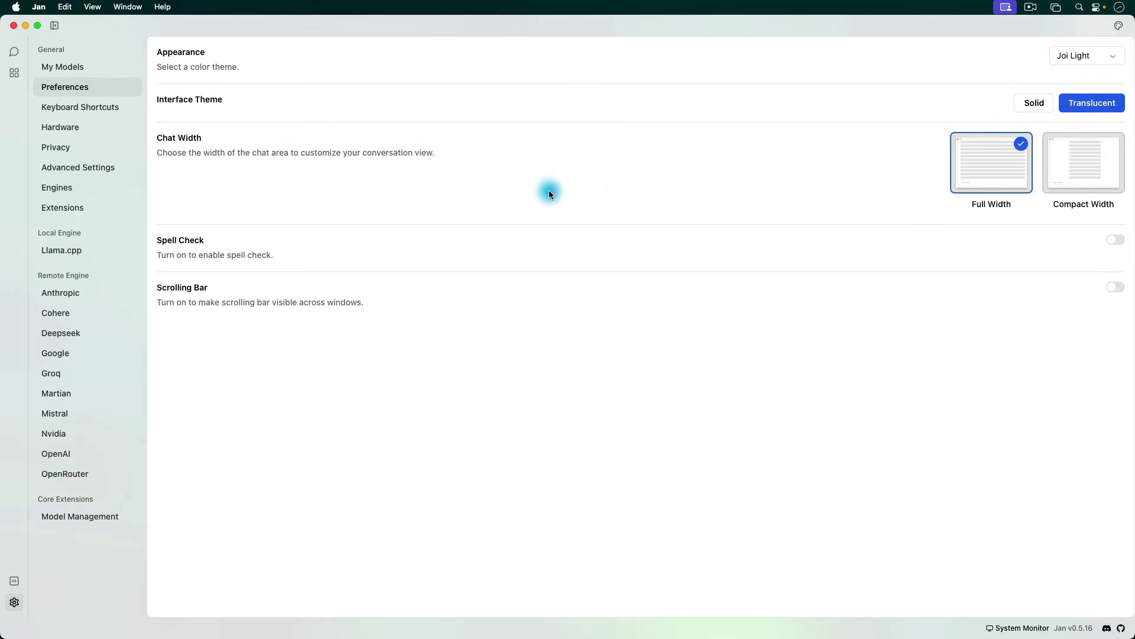
pyautogui.click(112, 170)
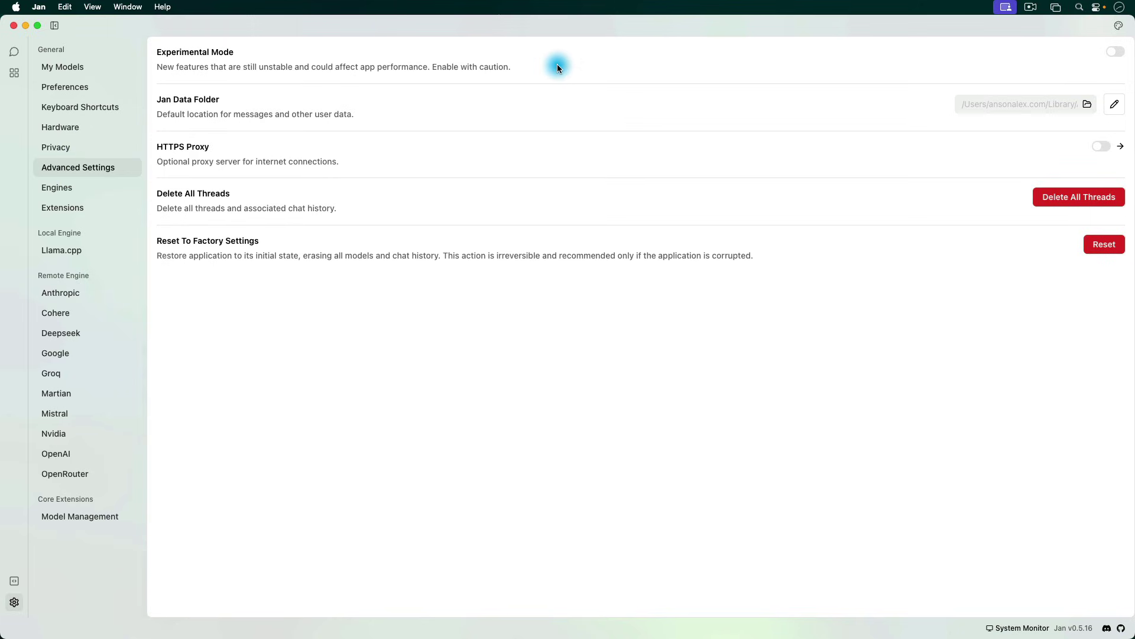
pyautogui.click(1117, 59)
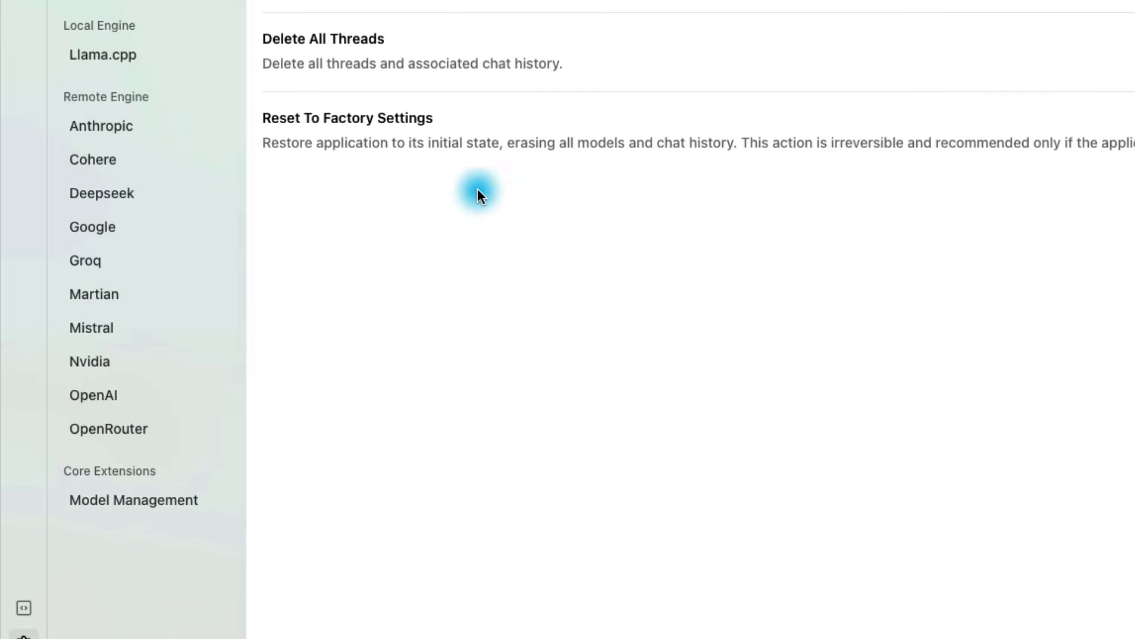
# Review the Google remote engine's API key setup, then switch to the model Hub
pyautogui.click(157, 229)
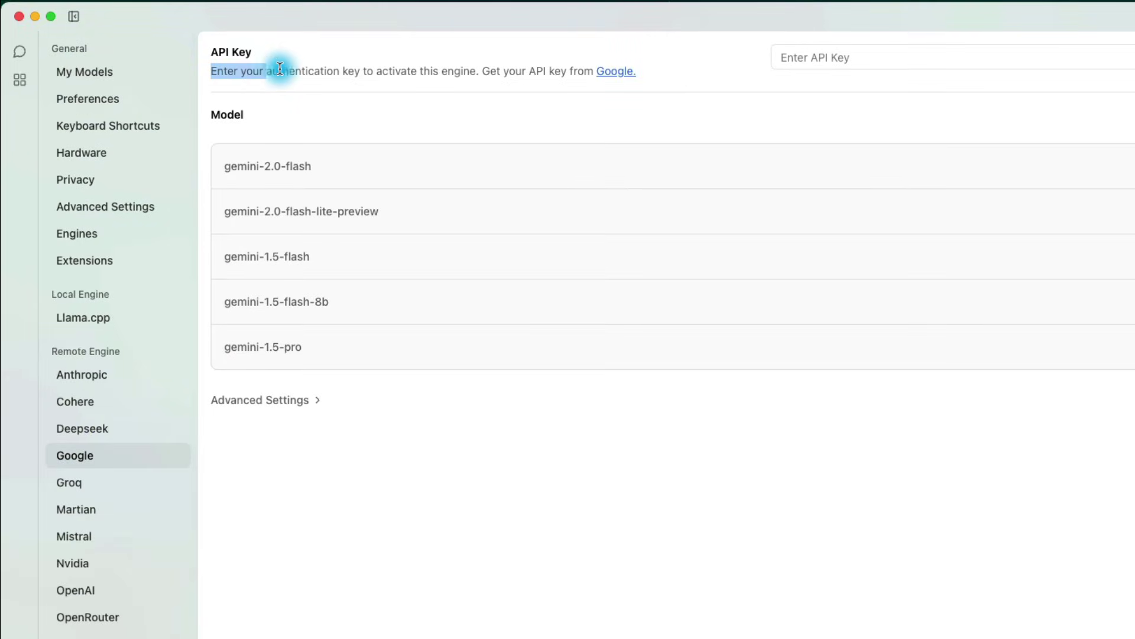
pyautogui.moveTo(280, 70); pyautogui.dragTo(636, 71)
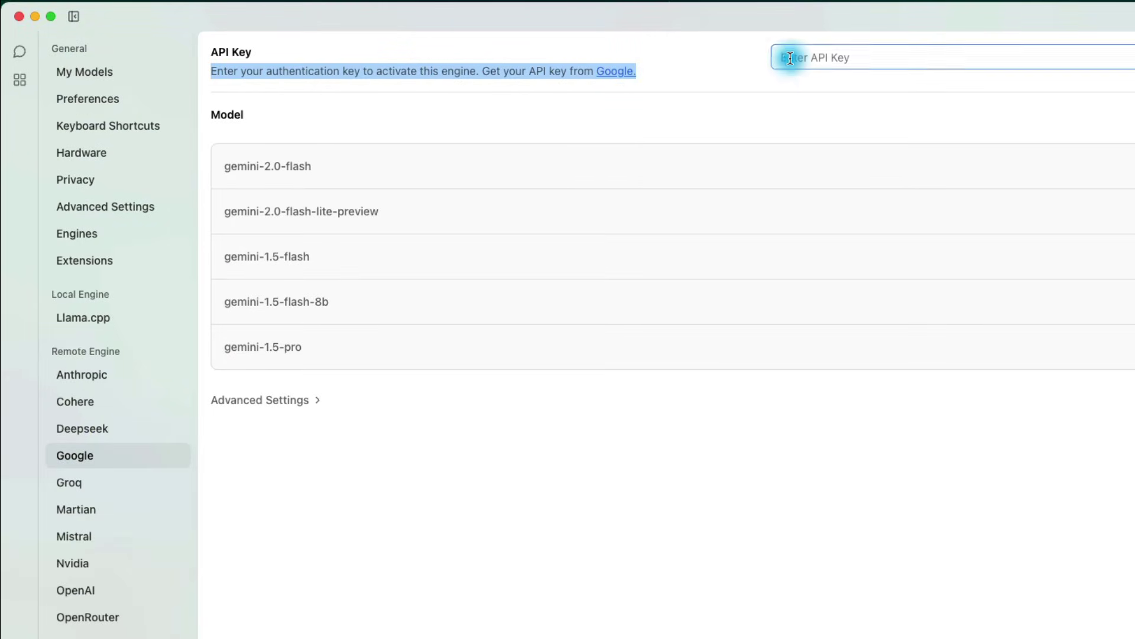
pyautogui.click(790, 58)
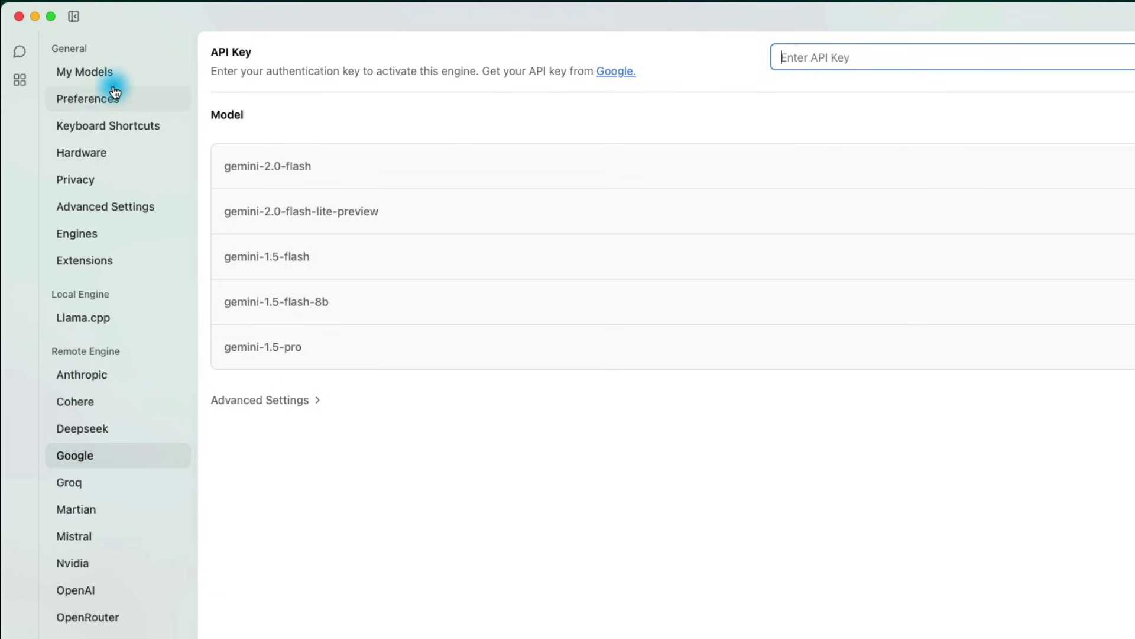
pyautogui.click(25, 85)
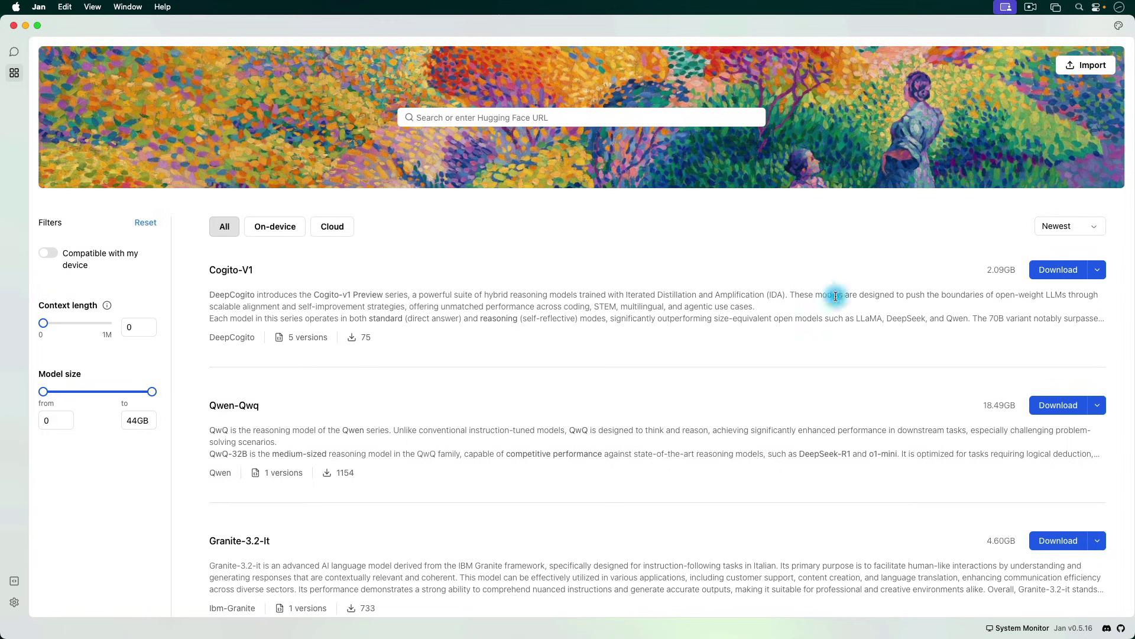
# Sort the Hub model list by Most downloaded
pyautogui.click(1097, 227)
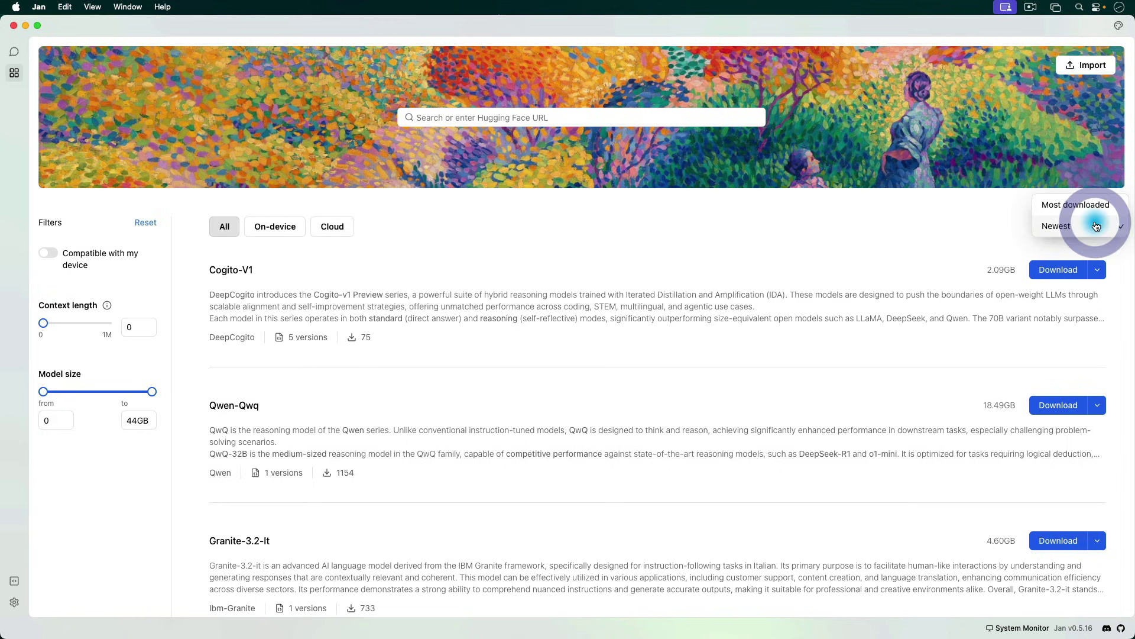
pyautogui.click(1117, 209)
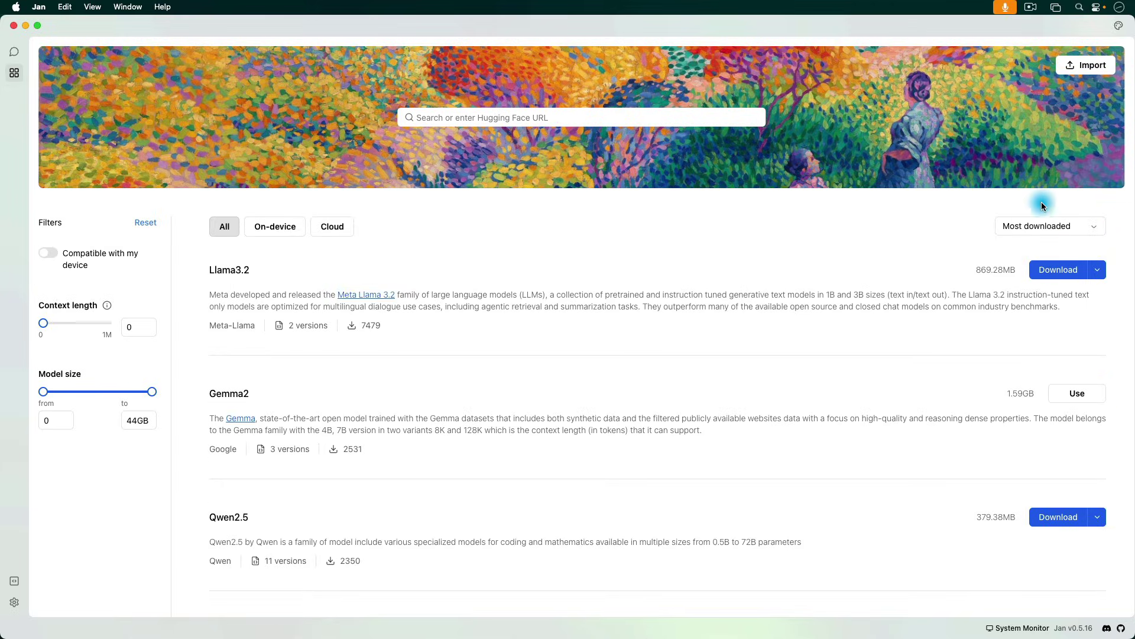
# Return to the Threads view showing the empty gemma2:2b New Thread
pyautogui.click(16, 55)
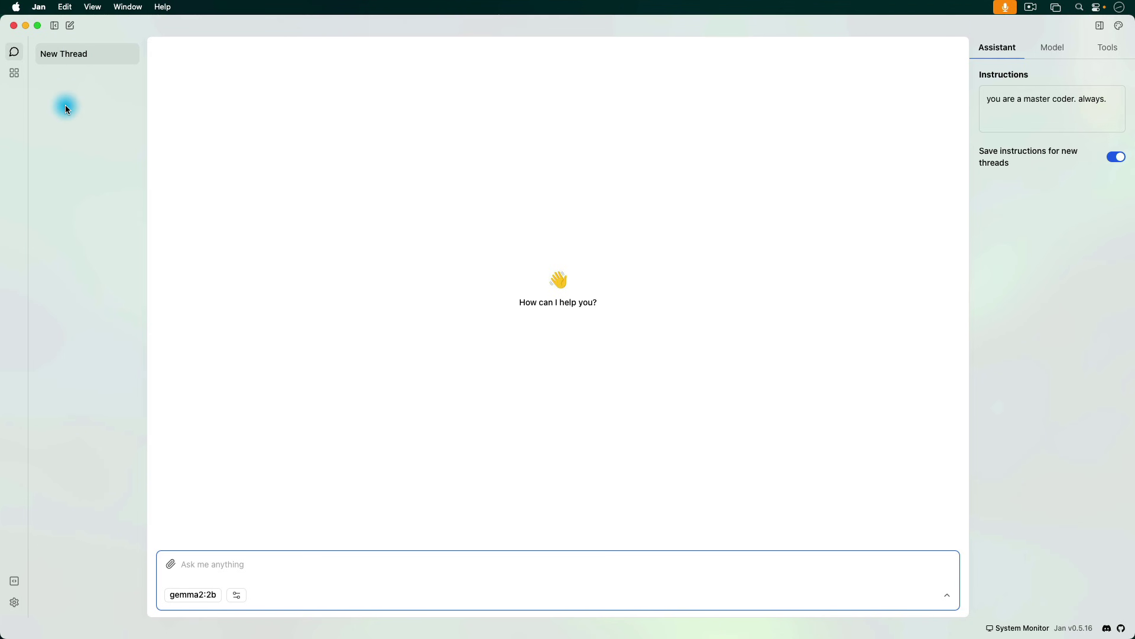